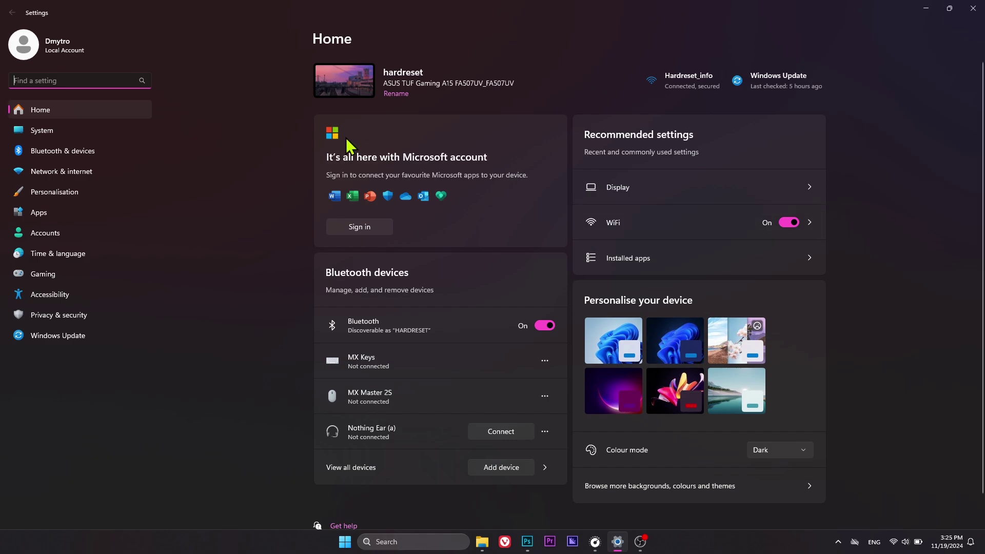
# Open the WiFi adapter's hardware properties under Network & internet to see its MAC address.
pyautogui.click(74, 170)
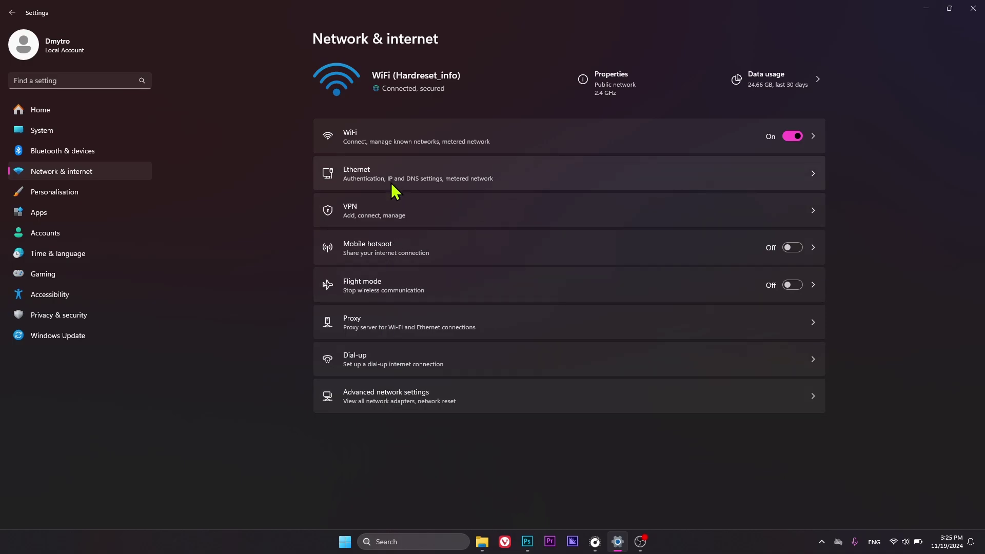
pyautogui.click(406, 136)
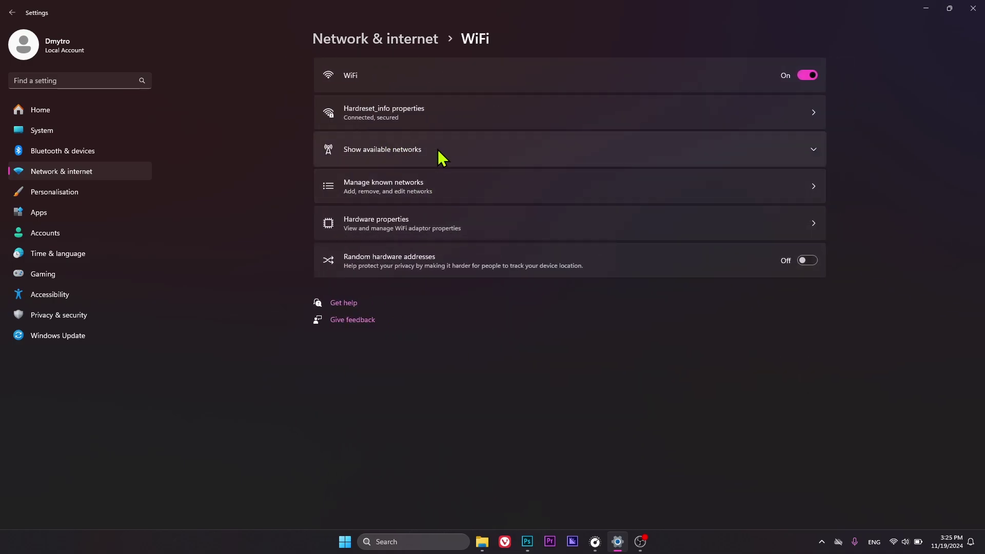
pyautogui.click(427, 226)
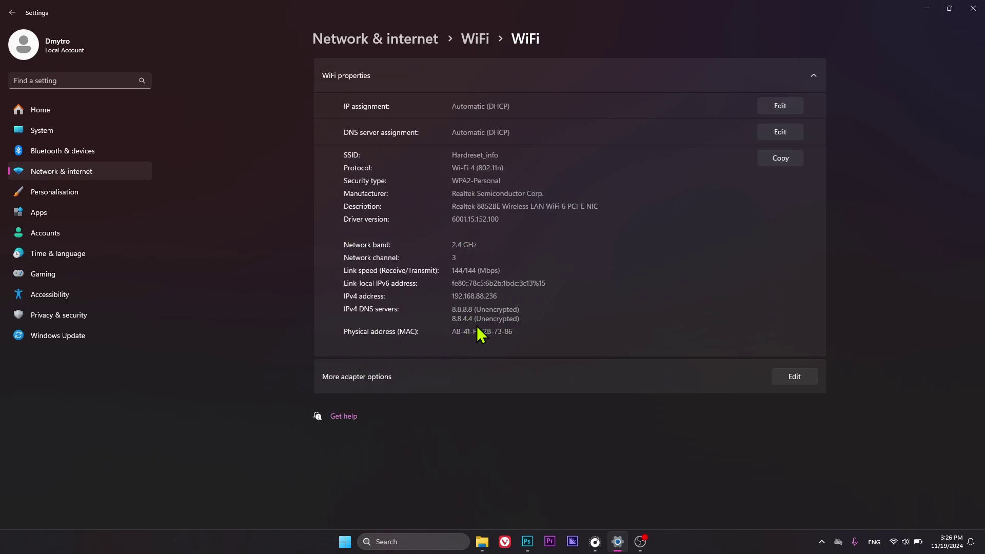
# Check the Ethernet connection's details, then go to Advanced network settings.
pyautogui.click(396, 32)
pyautogui.click(392, 170)
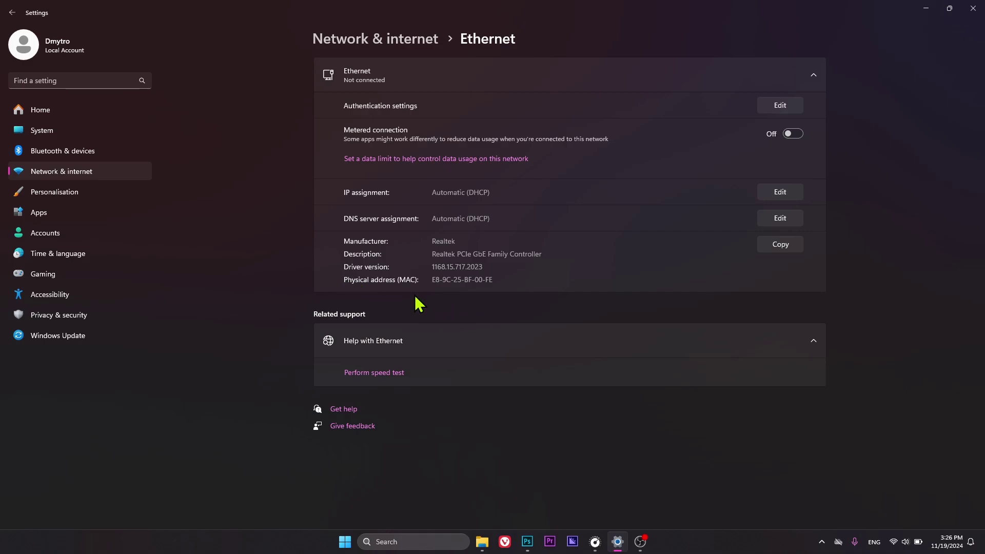
pyautogui.click(411, 41)
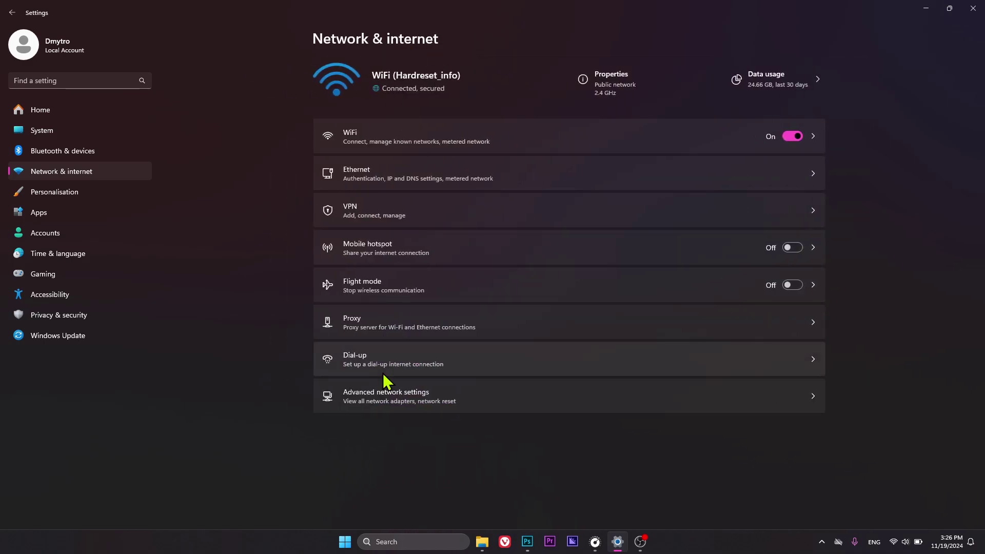
pyautogui.click(413, 398)
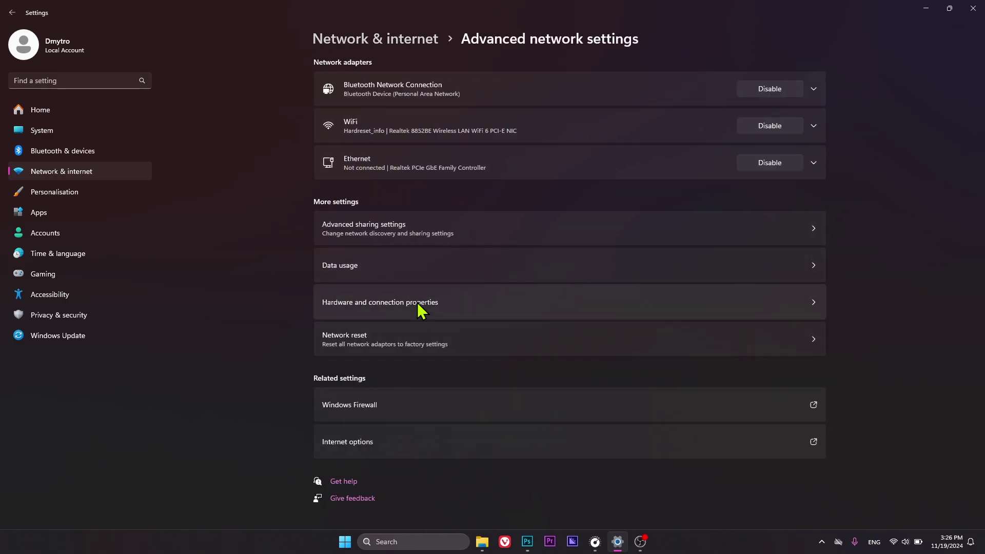
# Scroll through every adapter's physical address in Hardware and connection properties, then return to Home.
pyautogui.click(420, 306)
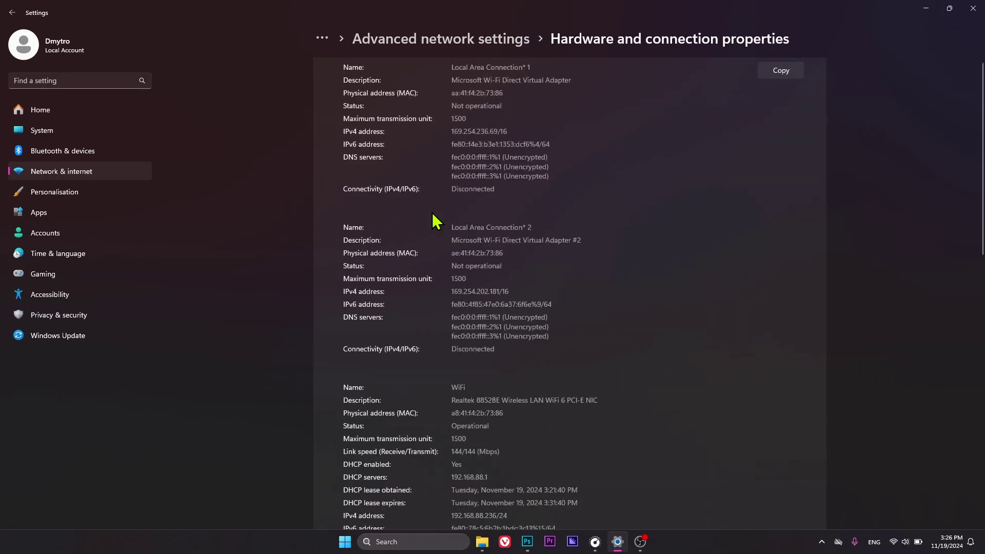
pyautogui.scroll(-5, 435, 221)
pyautogui.scroll(-5, 432, 213)
pyautogui.scroll(10, 432, 212)
pyautogui.scroll(-3, 444, 256)
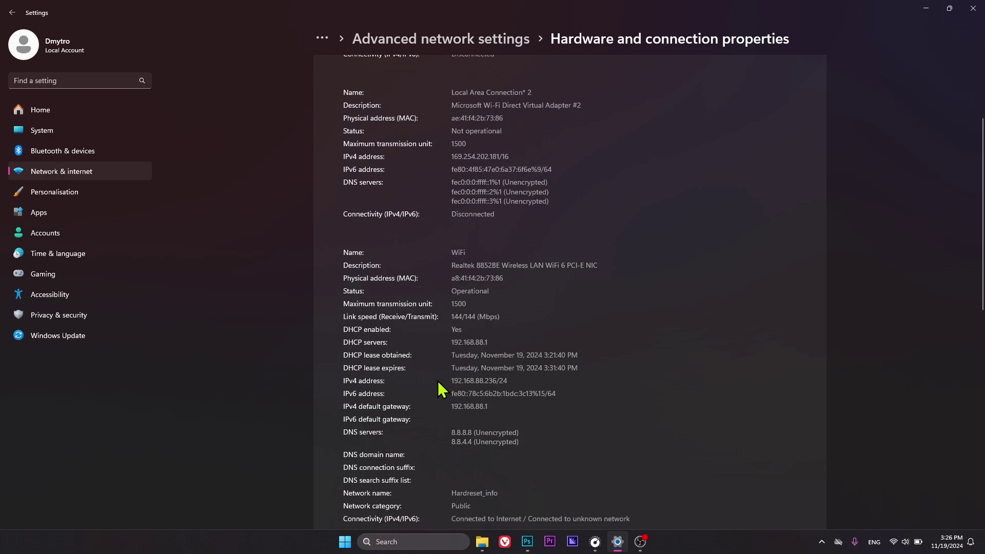
pyautogui.scroll(-1, 439, 399)
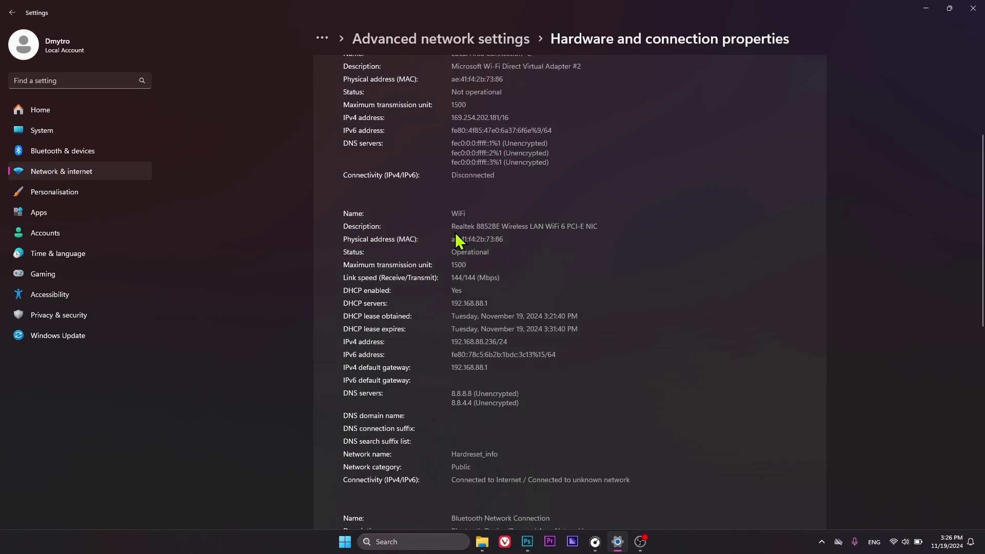
pyautogui.scroll(-5, 476, 295)
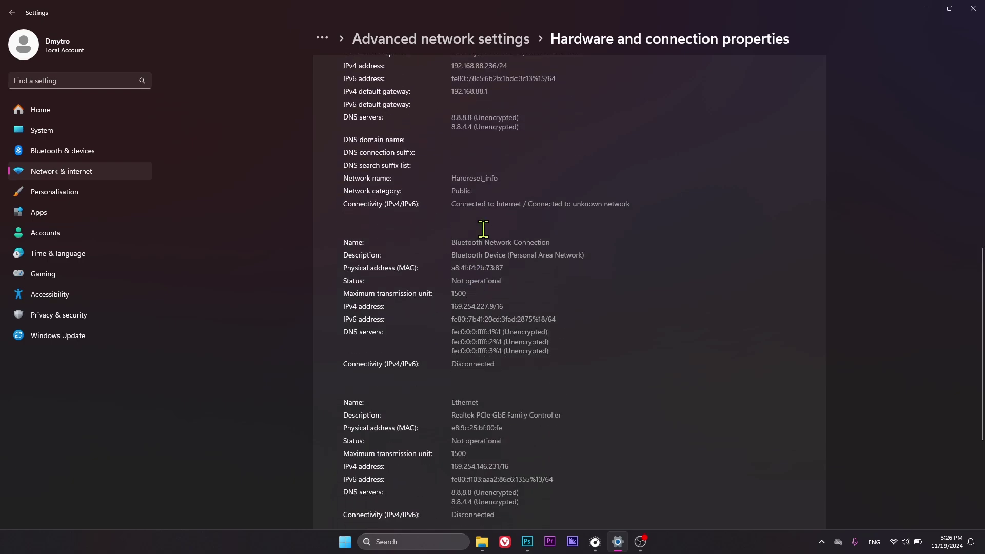
pyautogui.scroll(-2, 498, 308)
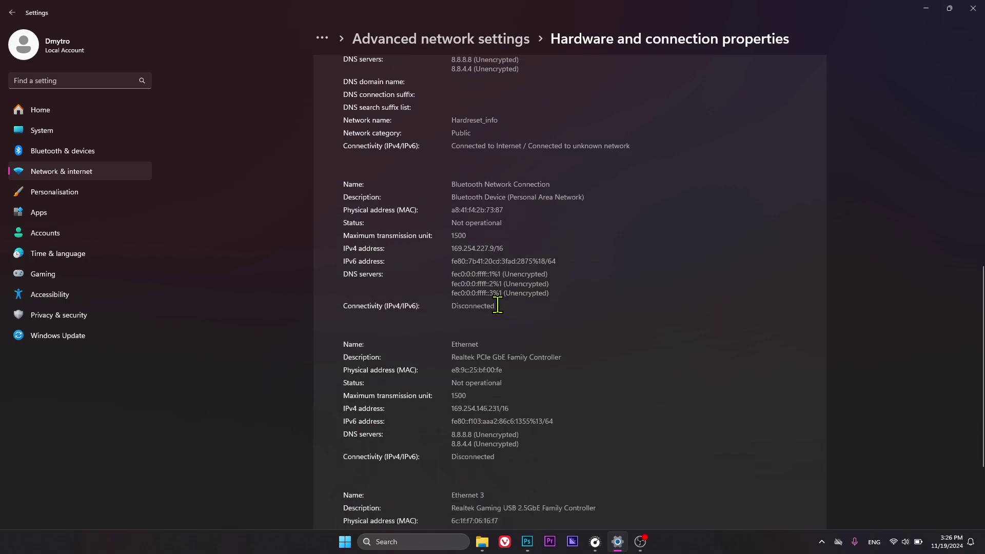
pyautogui.scroll(-2, 500, 313)
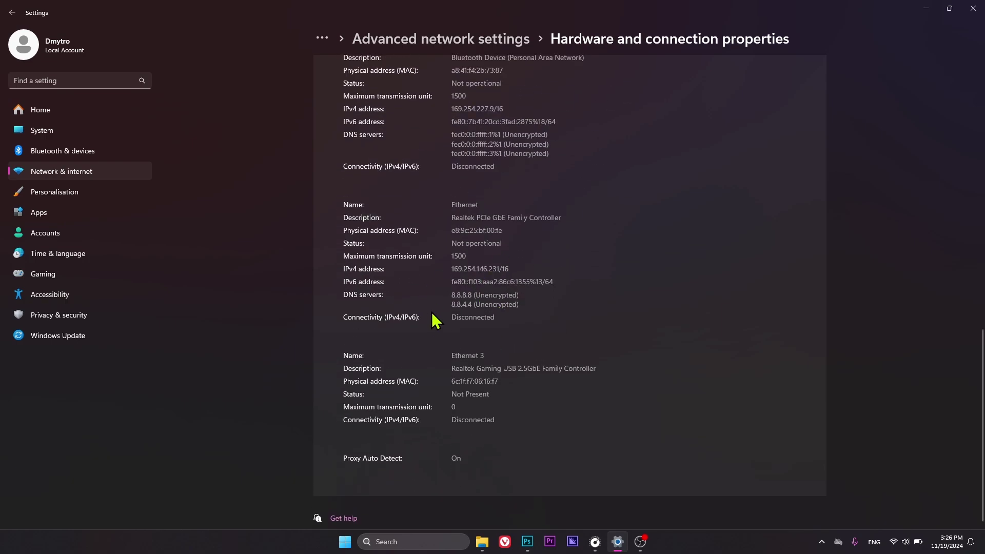
pyautogui.click(479, 40)
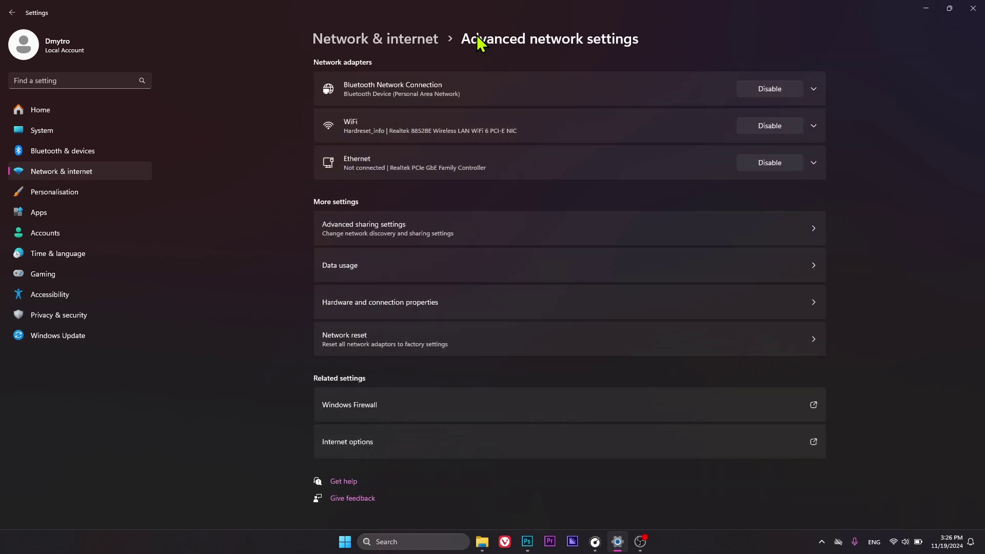
pyautogui.click(104, 107)
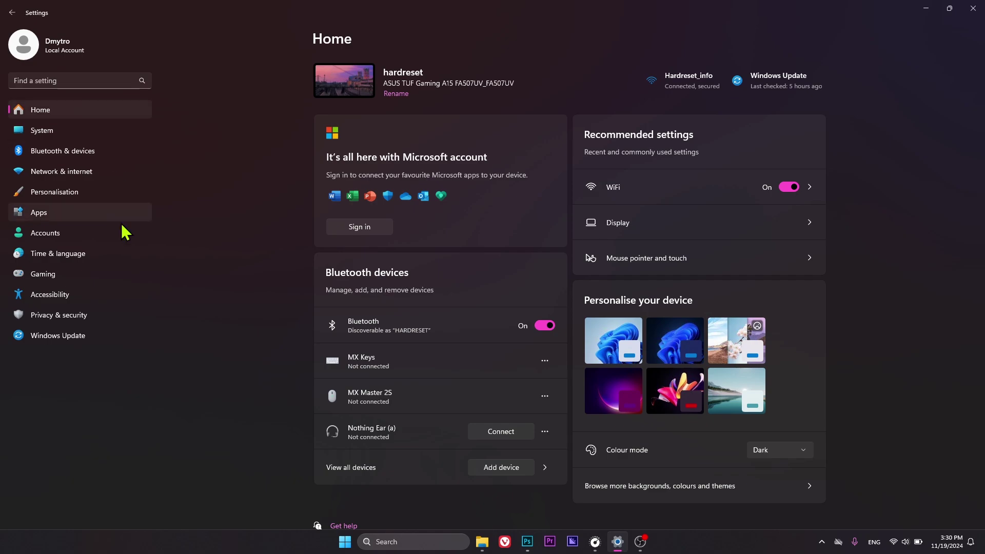
# Search Windows for cmd and run Command Prompt as administrator.
pyautogui.click(422, 542)
pyautogui.write('command')
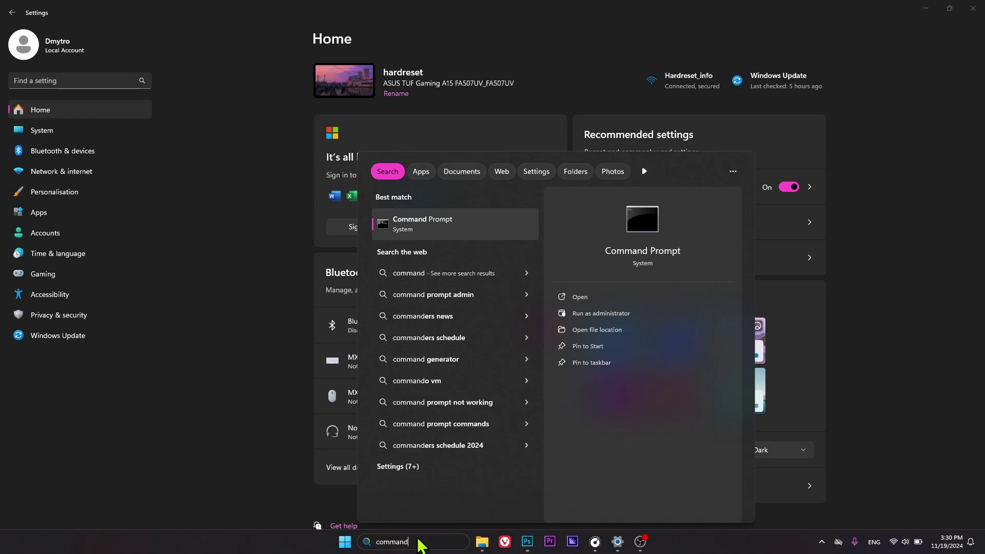
pyautogui.hotkey('ctrl', 'a')
pyautogui.write('cmd')
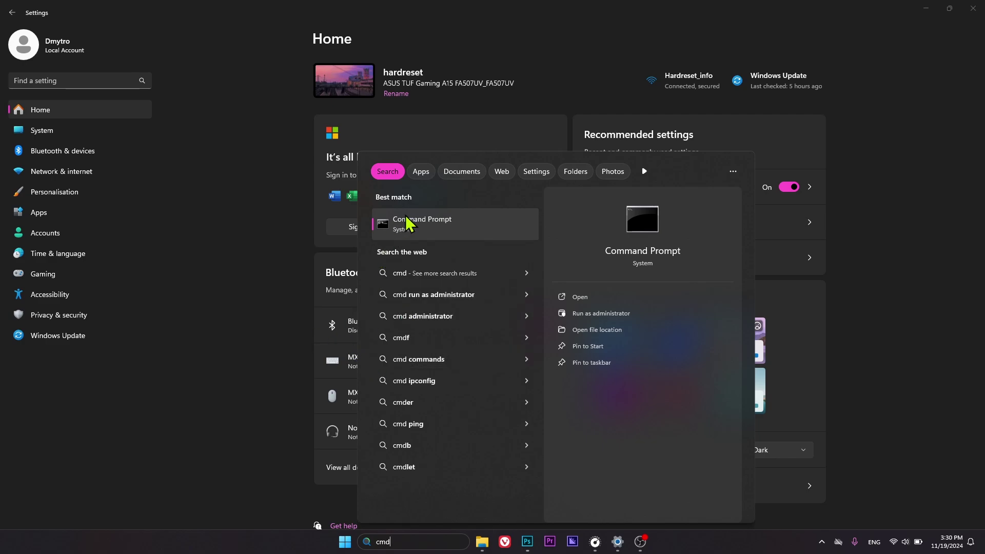
pyautogui.click(599, 314)
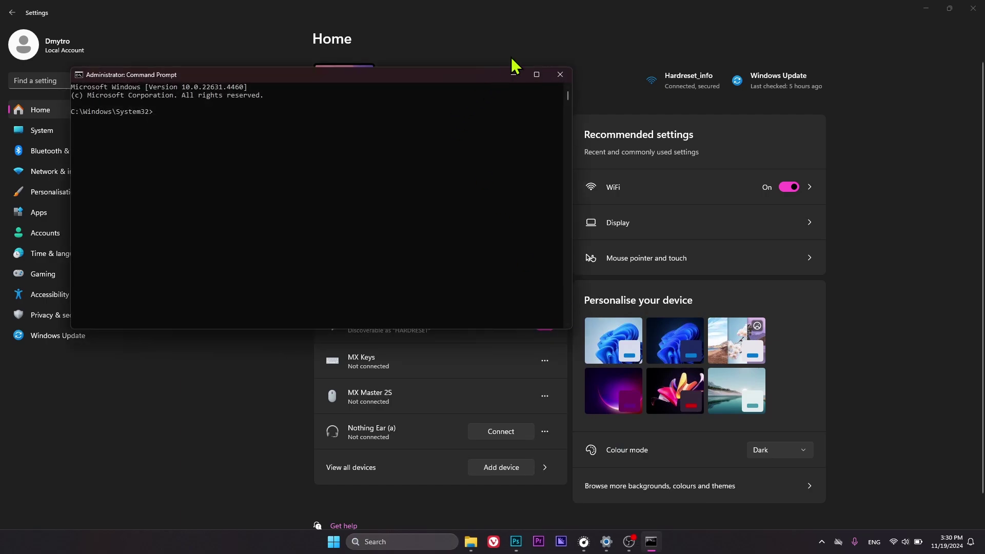
# Maximize Command Prompt, run ipconfig /all and scroll through each adapter's physical address.
pyautogui.click(537, 75)
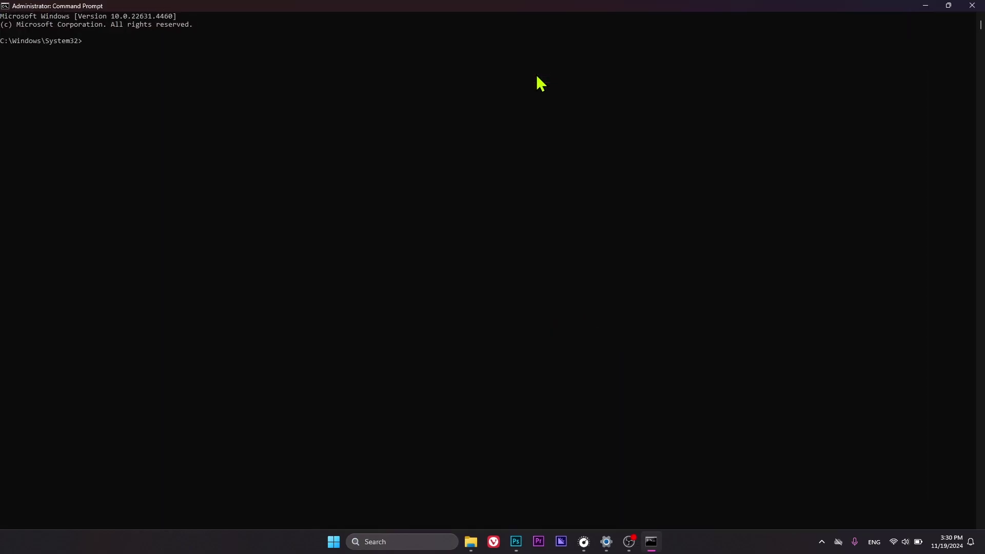
pyautogui.write('ip')
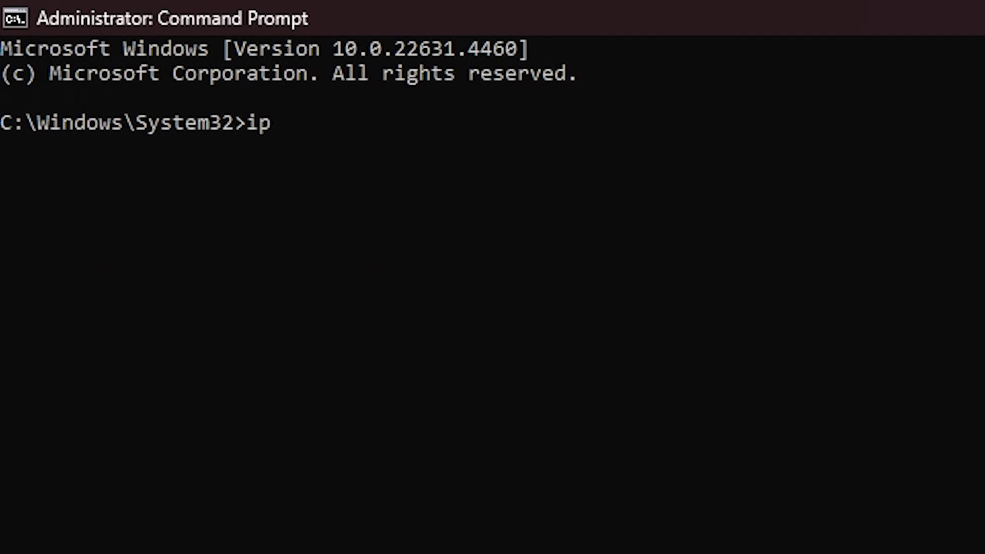
pyautogui.write('config ')
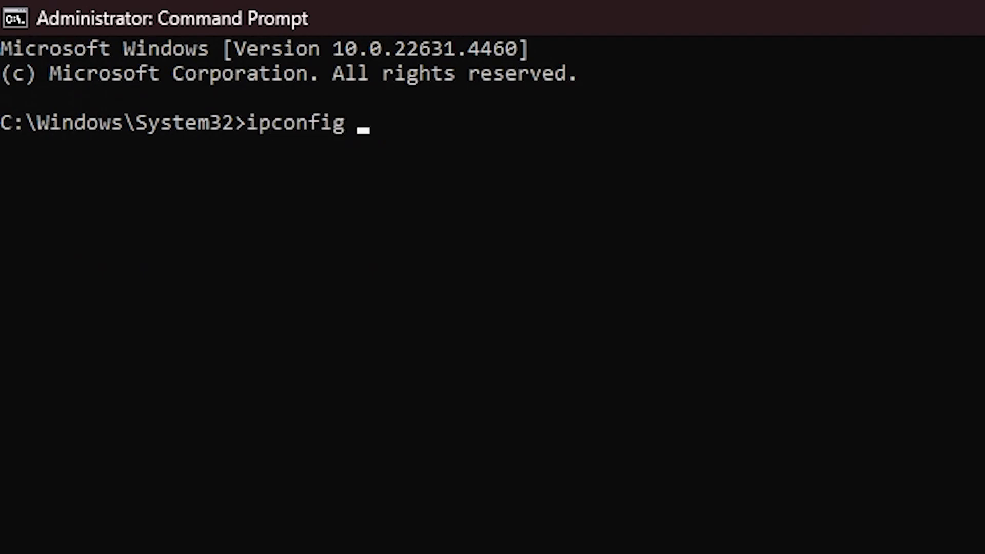
pyautogui.write('/all')
pyautogui.press('Return')
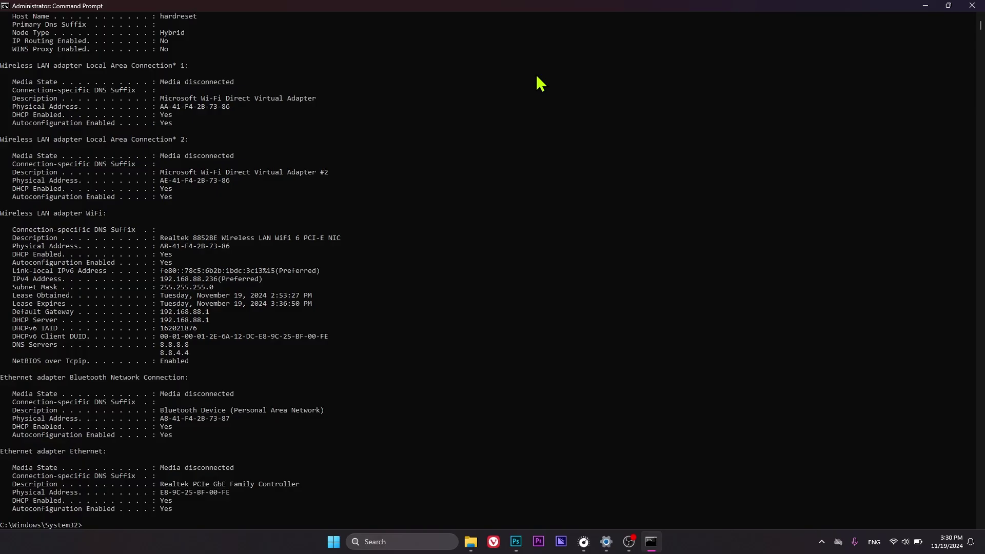
pyautogui.scroll(3, 536, 75)
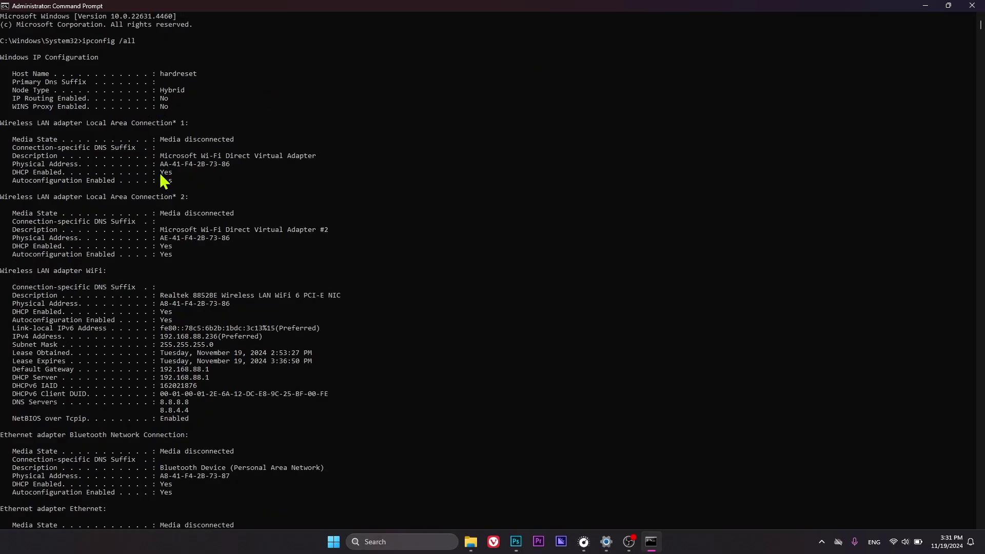
pyautogui.scroll(-6, 161, 129)
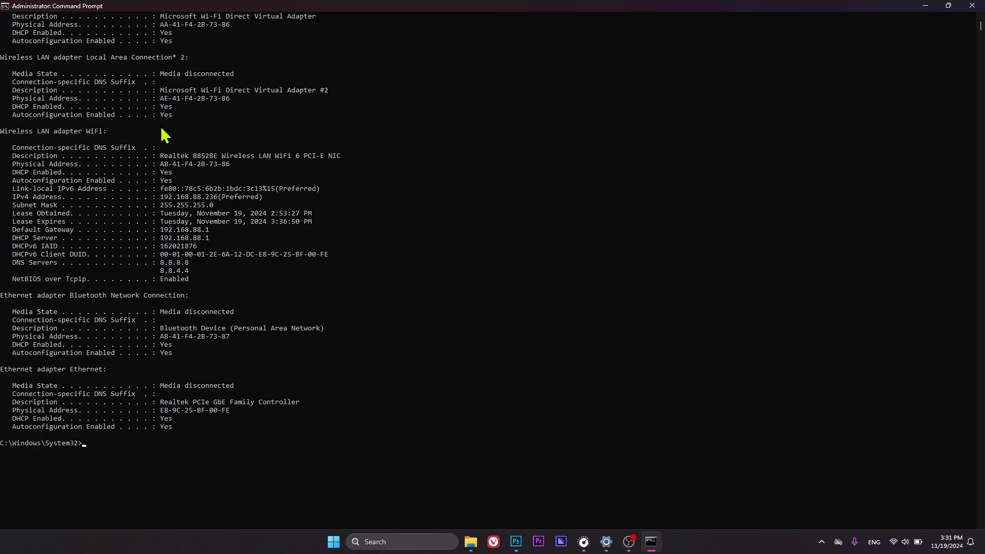
pyautogui.scroll(4, 164, 135)
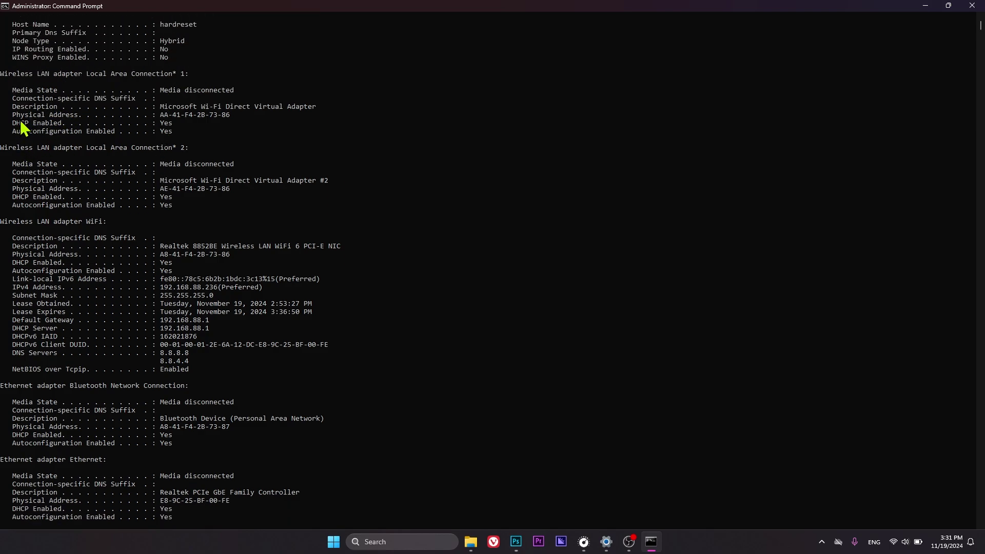
pyautogui.scroll(2, 101, 62)
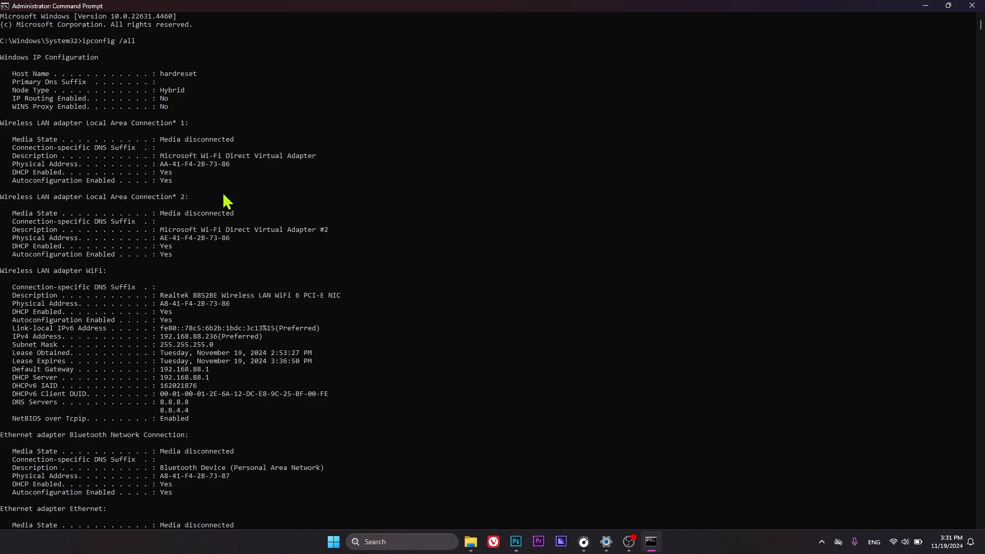
pyautogui.scroll(-3, 214, 234)
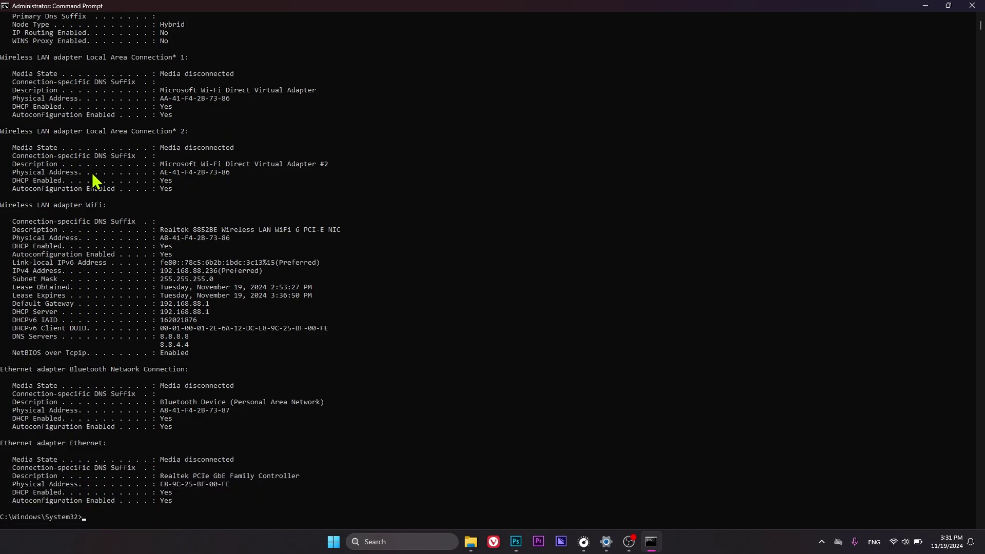
pyautogui.scroll(-3, 137, 267)
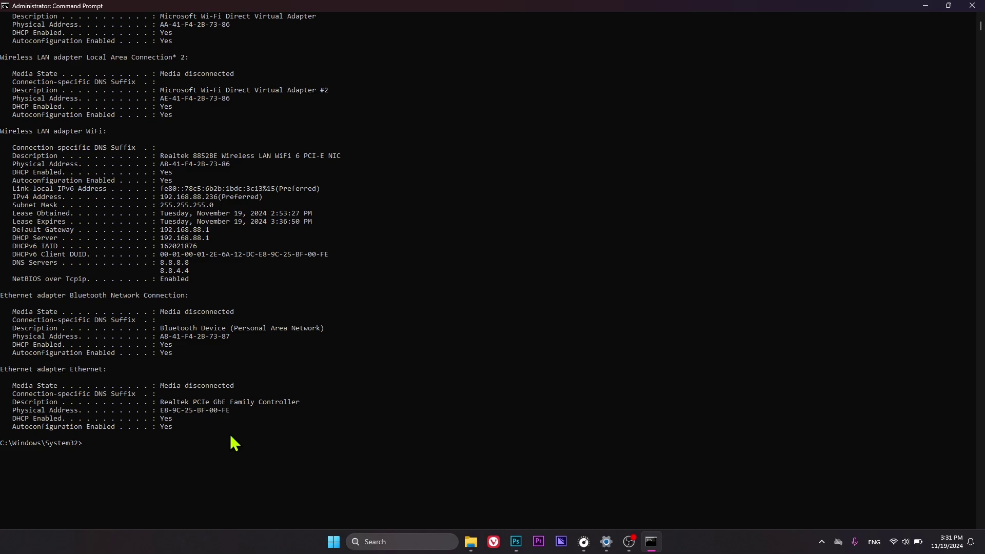
# Close Command Prompt and search Windows for 'power' to find Windows PowerShell.
pyautogui.hotkey('alt', 'F4')
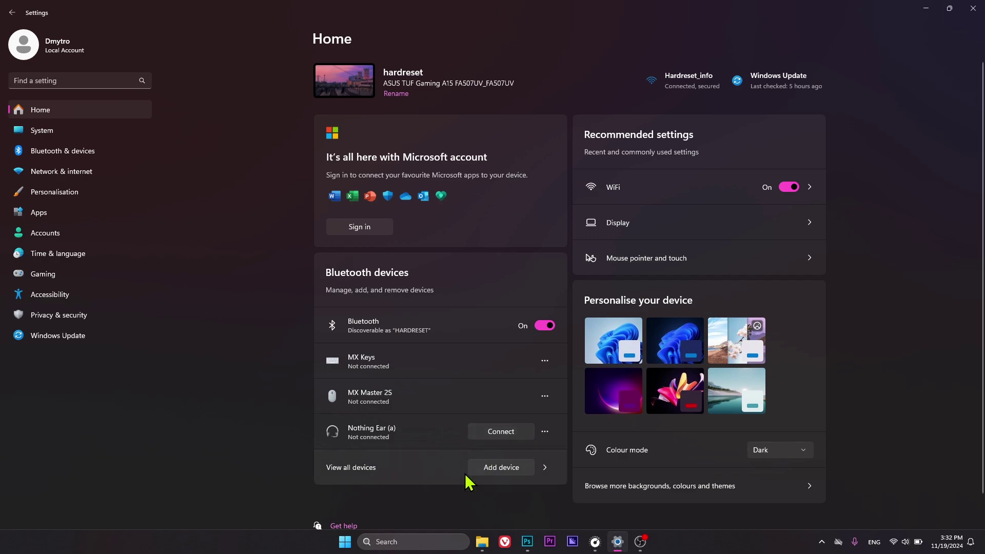
pyautogui.click(403, 543)
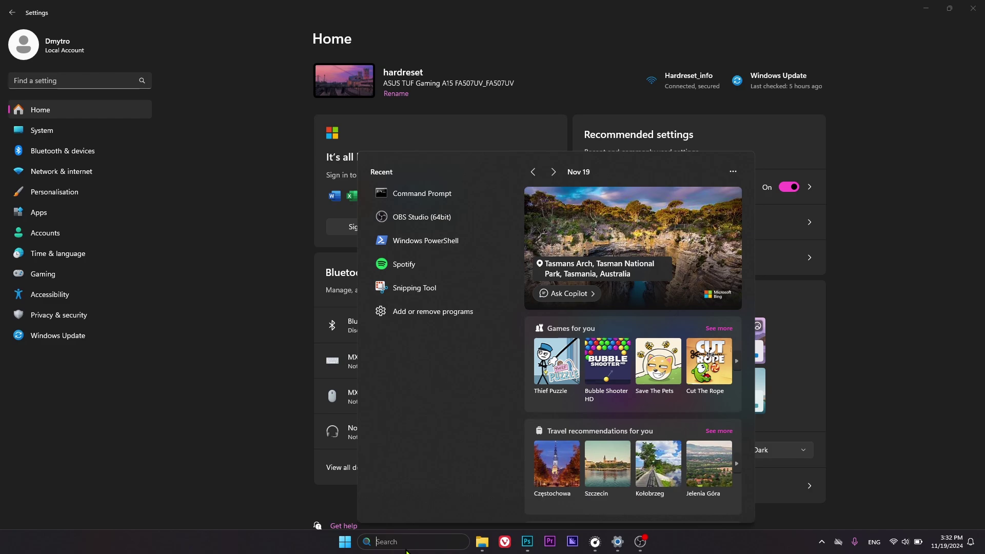
pyautogui.write('power')
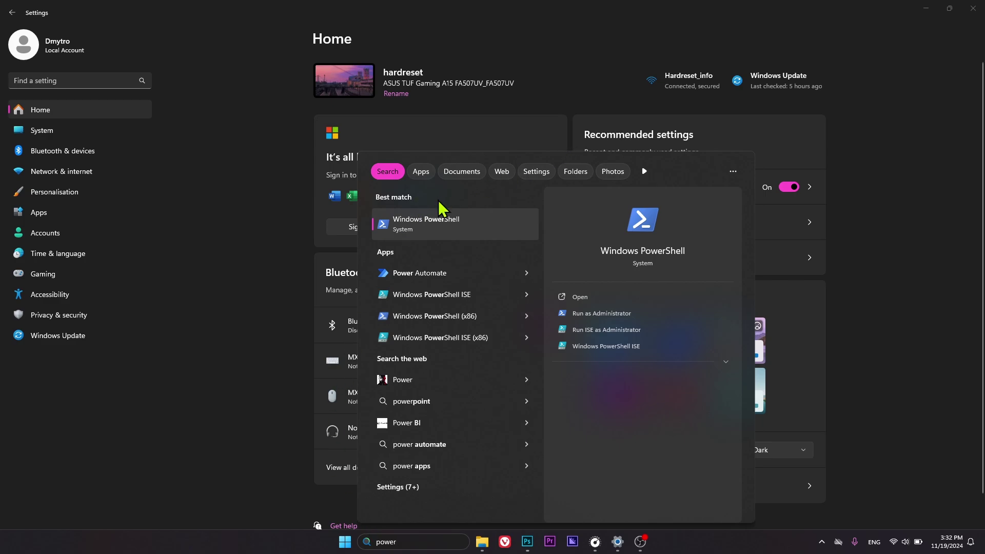
# Launch PowerShell as administrator, maximize it and run Get-NetAdapter.
pyautogui.click(638, 314)
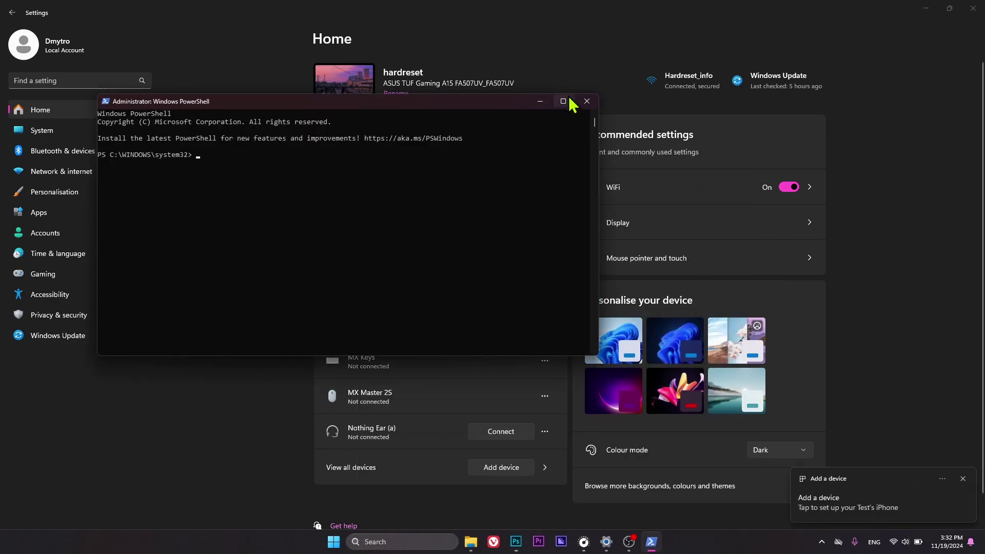
pyautogui.click(563, 102)
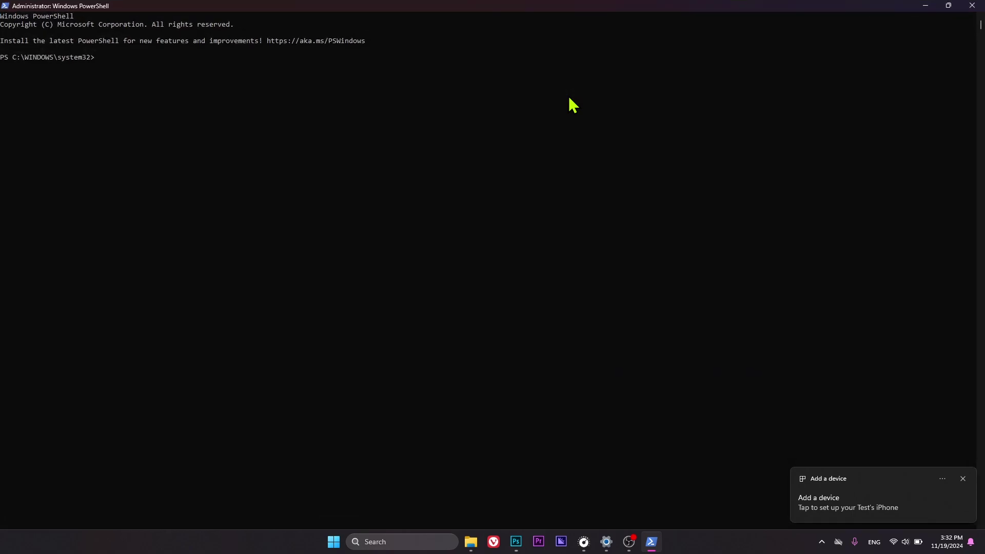
pyautogui.write('Get-')
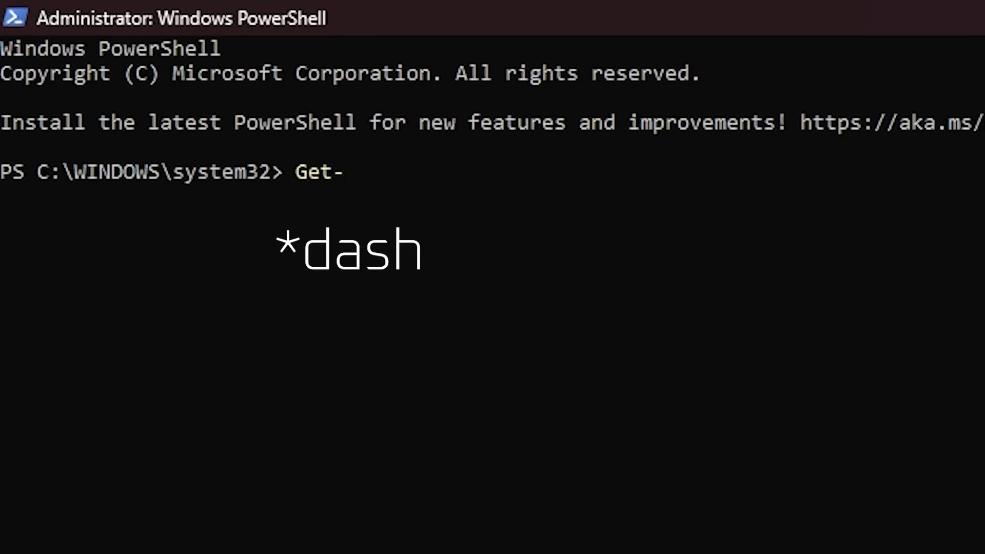
pyautogui.write('NetAdapter')
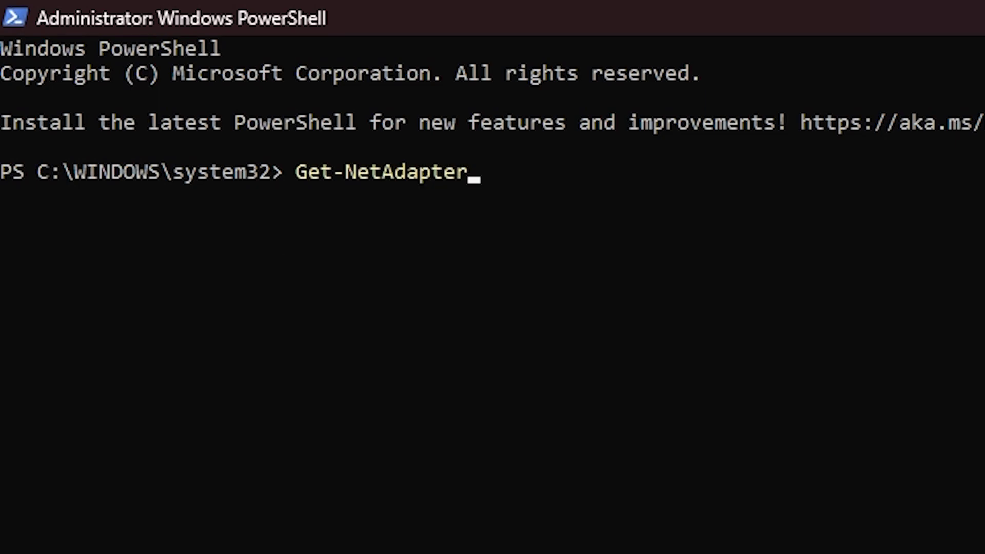
pyautogui.press('Return')
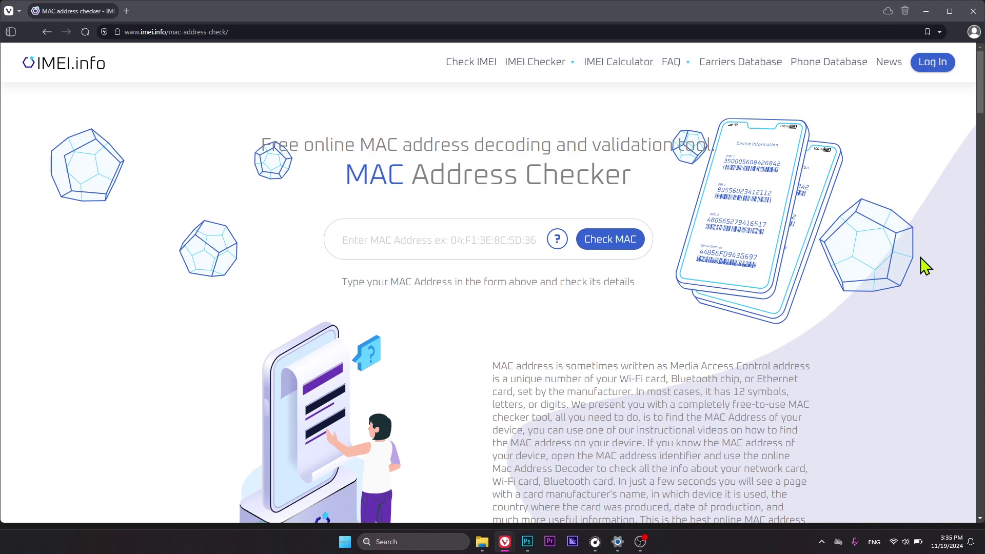
# Fill the checker with the saved MAC E8-9C-25-BF-00-FE and start the Check MAC Address lookup.
pyautogui.click(461, 234)
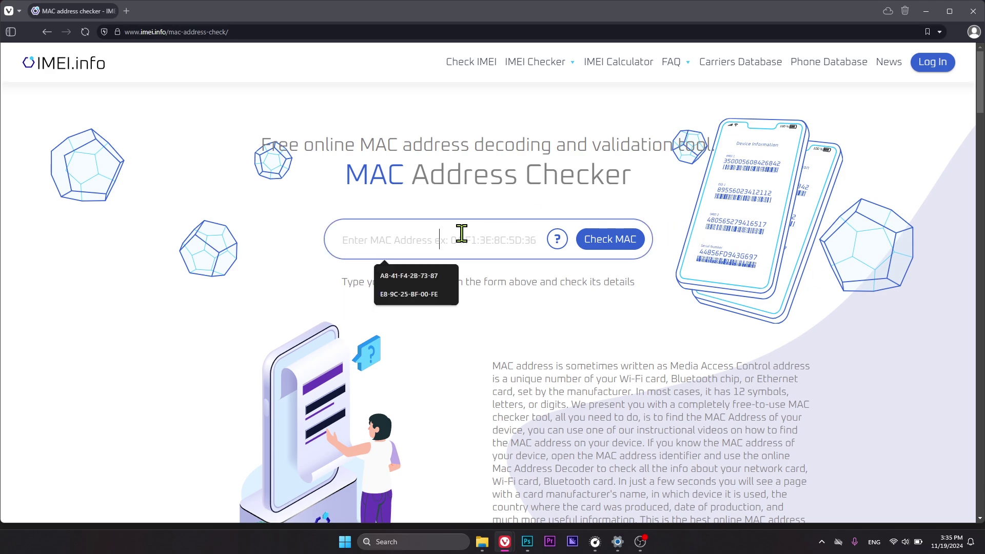
pyautogui.press('Down')
pyautogui.press('Down')
pyautogui.press('Return')
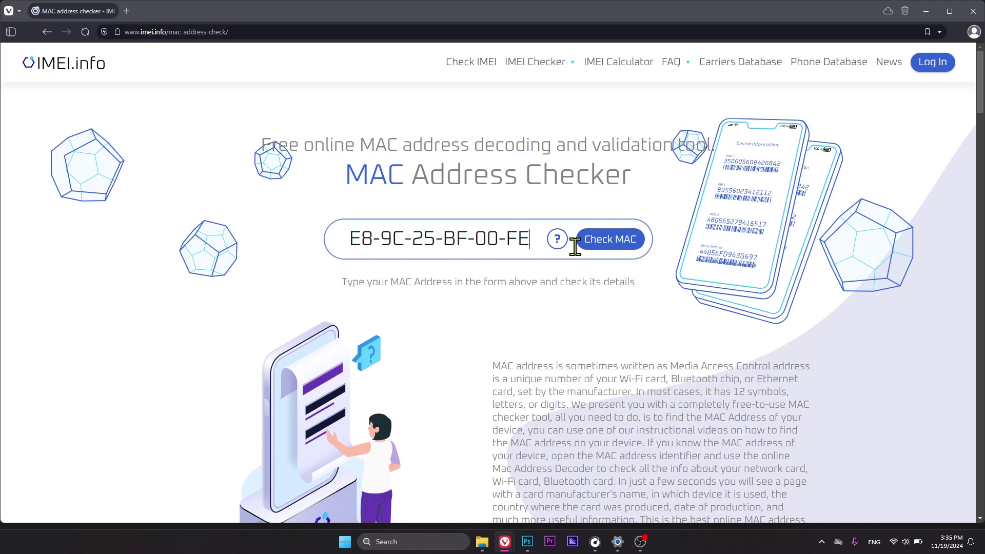
pyautogui.click(611, 247)
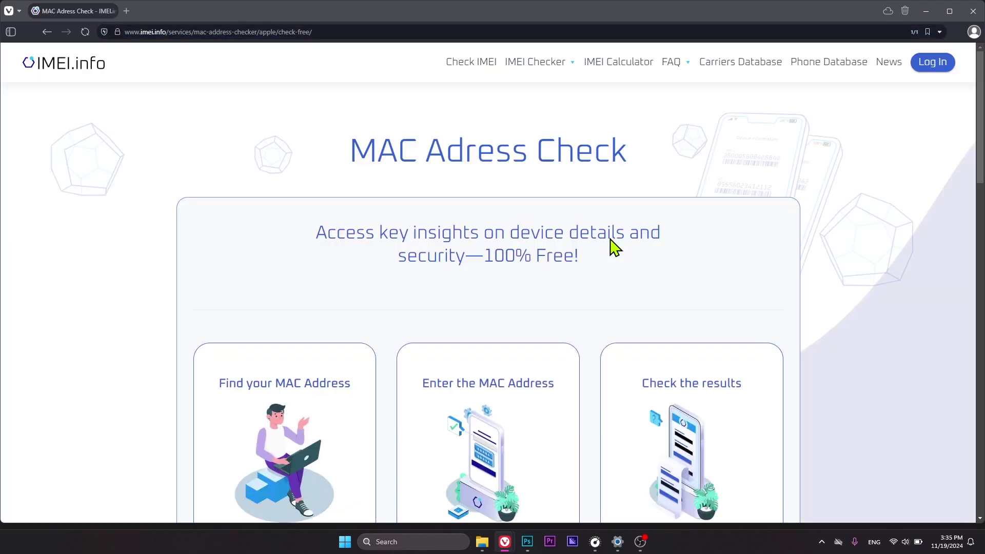
pyautogui.scroll(-9, 611, 241)
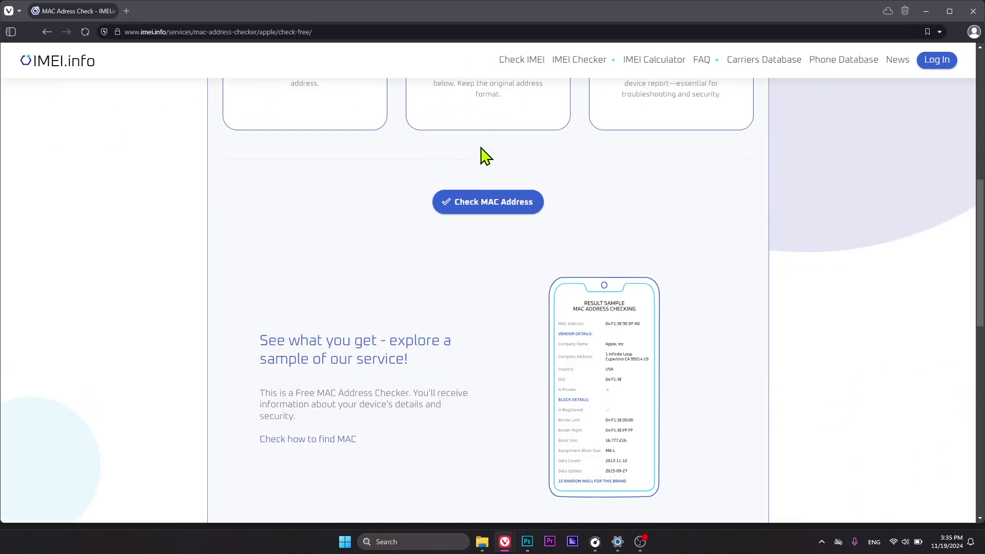
pyautogui.scroll(9, 486, 157)
pyautogui.scroll(-9, 481, 149)
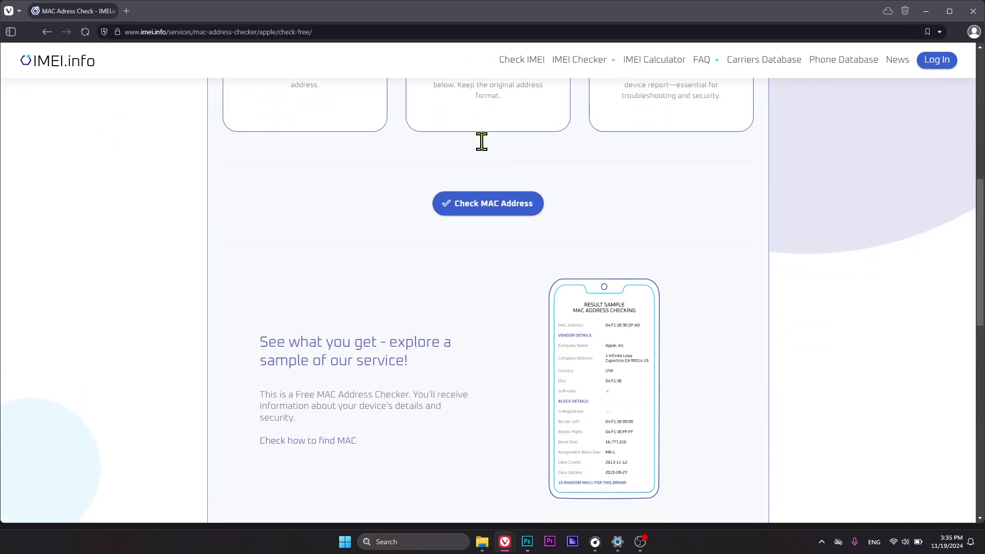
pyautogui.click(484, 205)
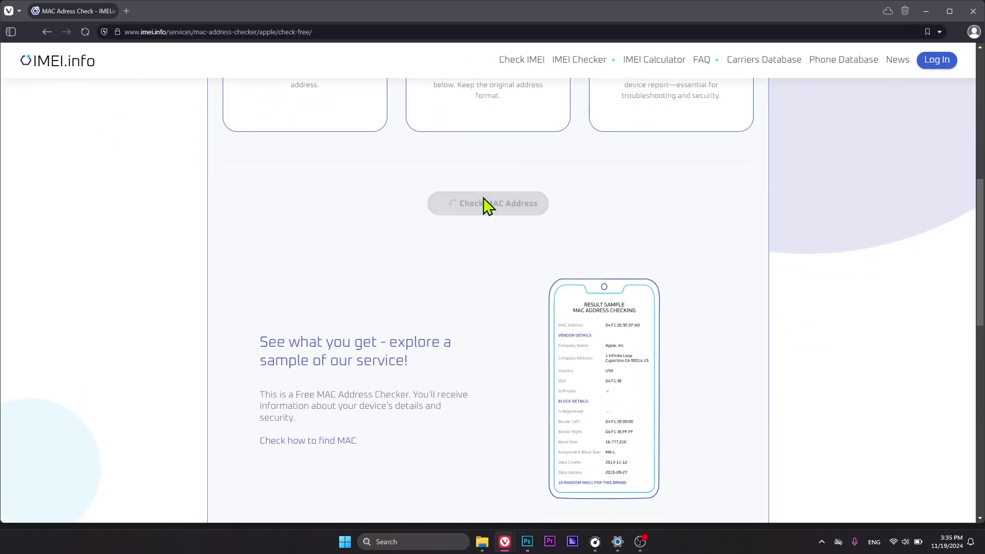
# Review the lookup result naming ASUSTek Computer Inc, Taiwan, then go to the MAC Address Generator.
pyautogui.scroll(-1, 488, 204)
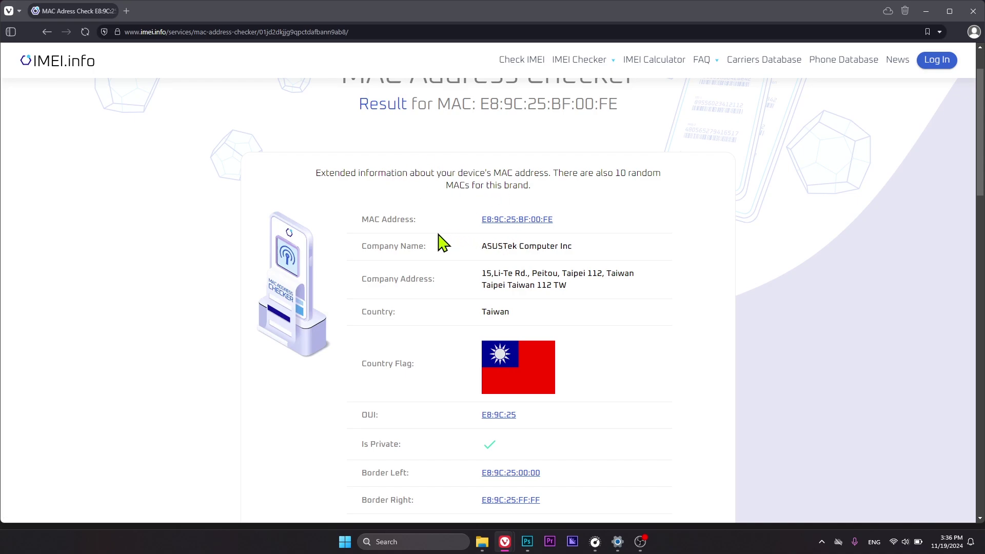
pyautogui.scroll(-1, 508, 274)
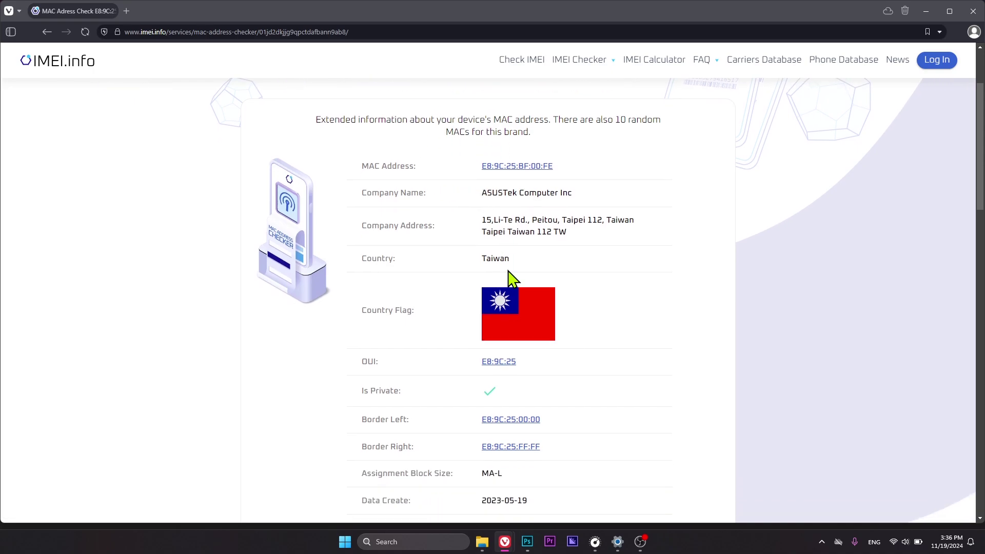
pyautogui.scroll(-2, 487, 198)
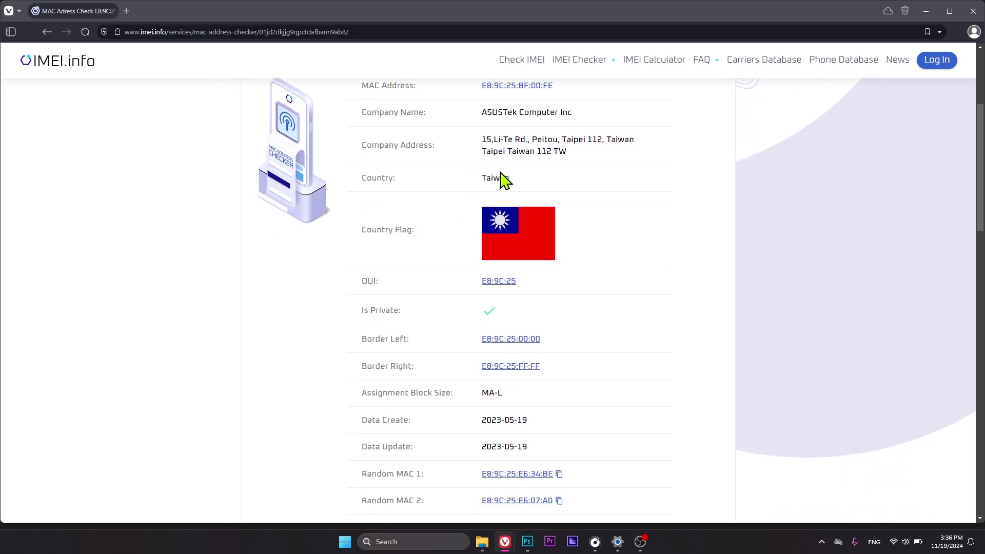
pyautogui.scroll(-1, 502, 181)
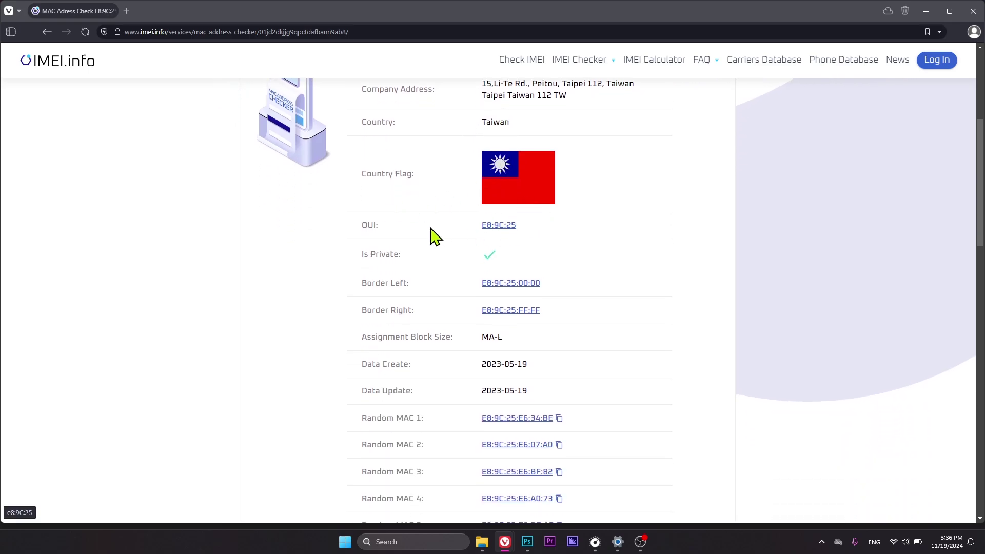
pyautogui.scroll(-3, 528, 222)
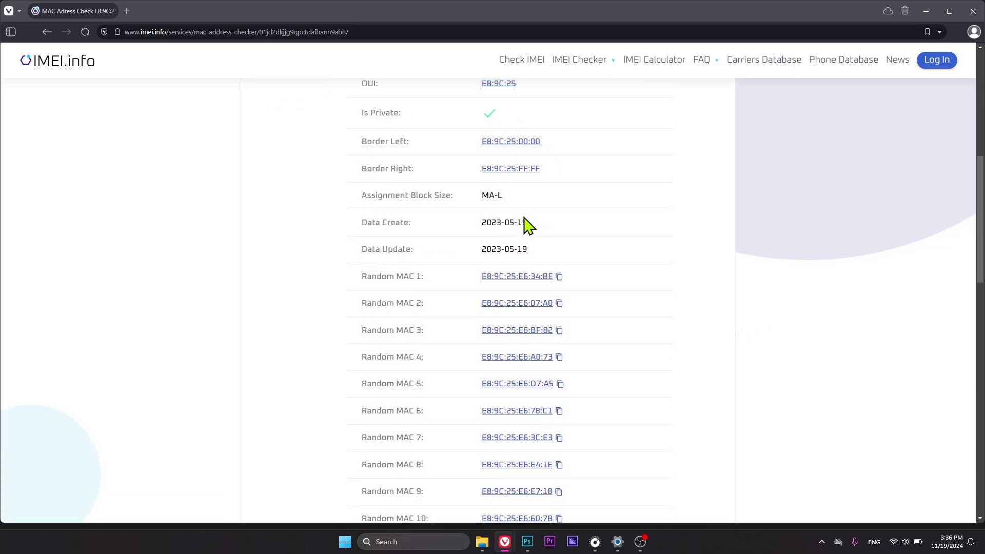
pyautogui.scroll(-1, 527, 224)
pyautogui.scroll(-1, 528, 224)
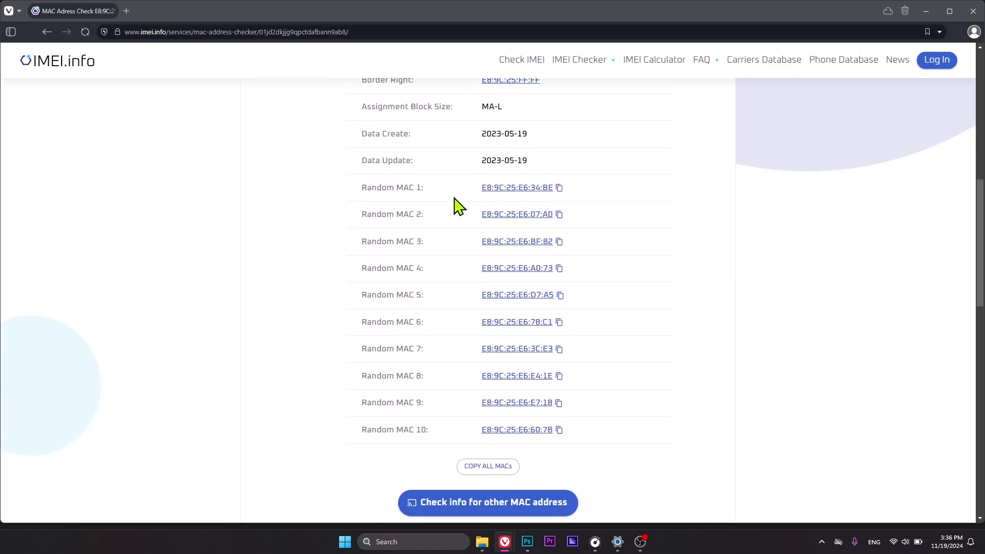
pyautogui.scroll(5, 457, 206)
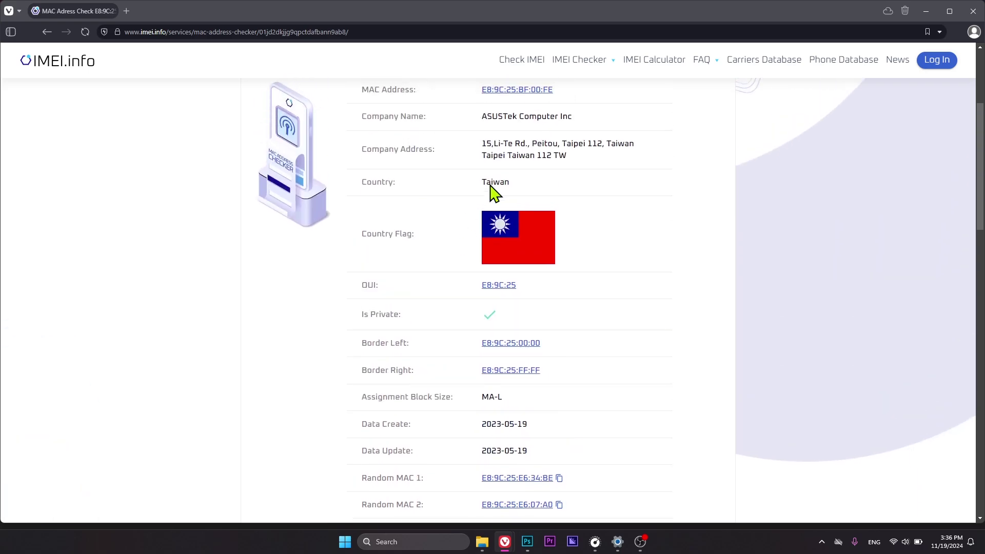
pyautogui.scroll(1, 494, 191)
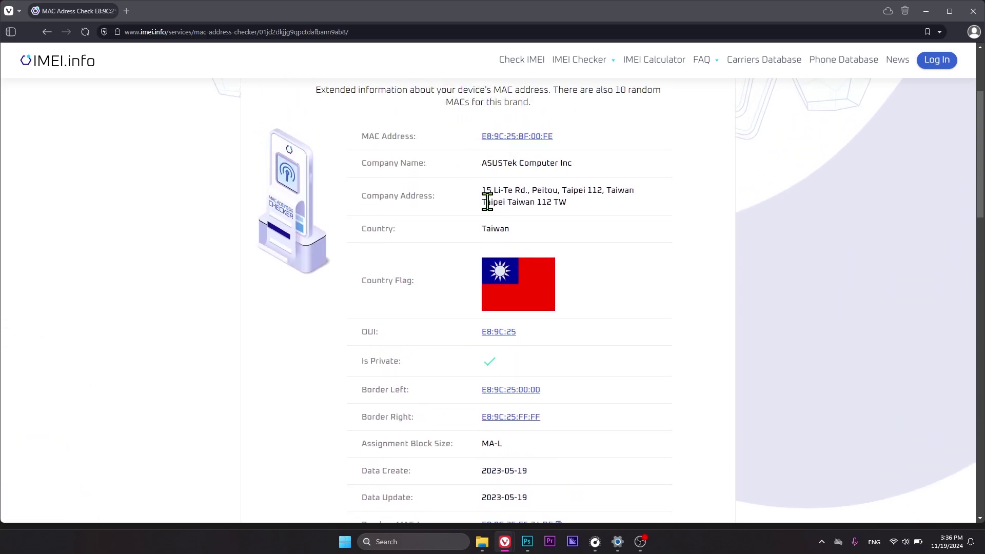
pyautogui.scroll(-6, 486, 202)
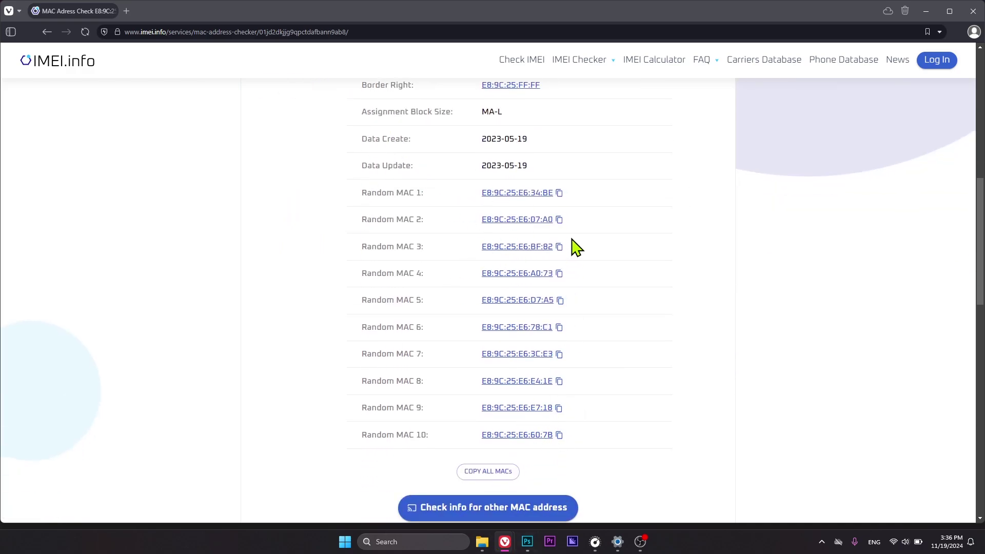
pyautogui.scroll(6, 573, 247)
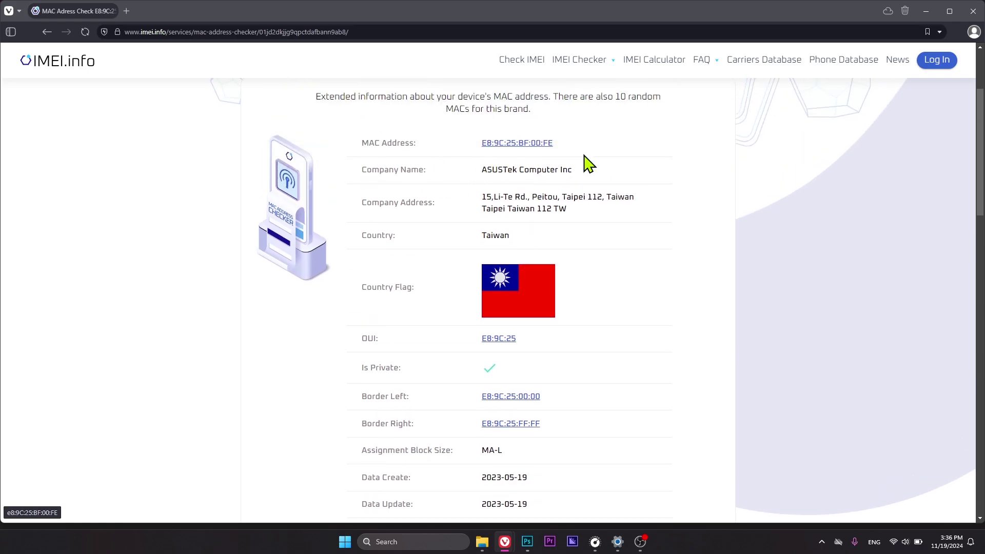
pyautogui.hotkey('alt', 'Left')
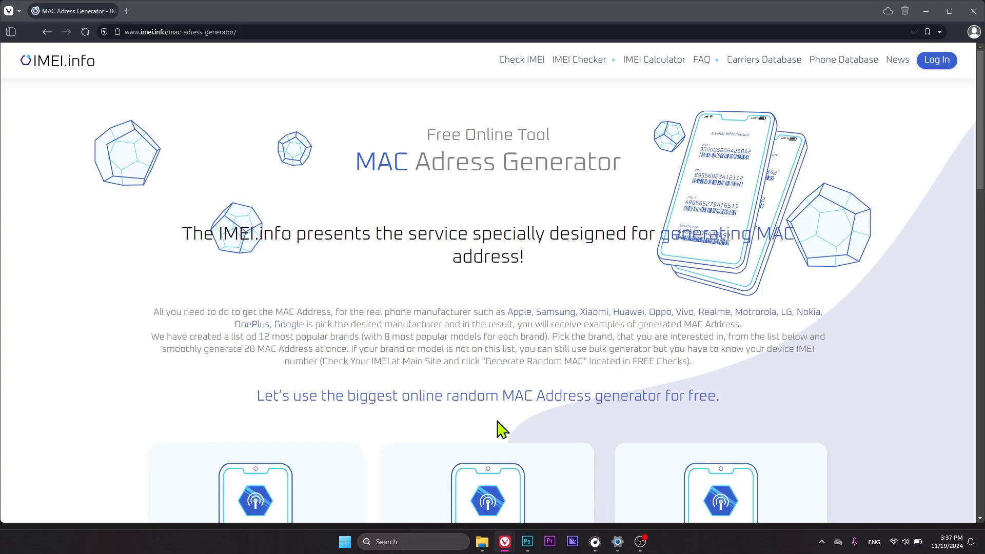
pyautogui.scroll(-10, 500, 428)
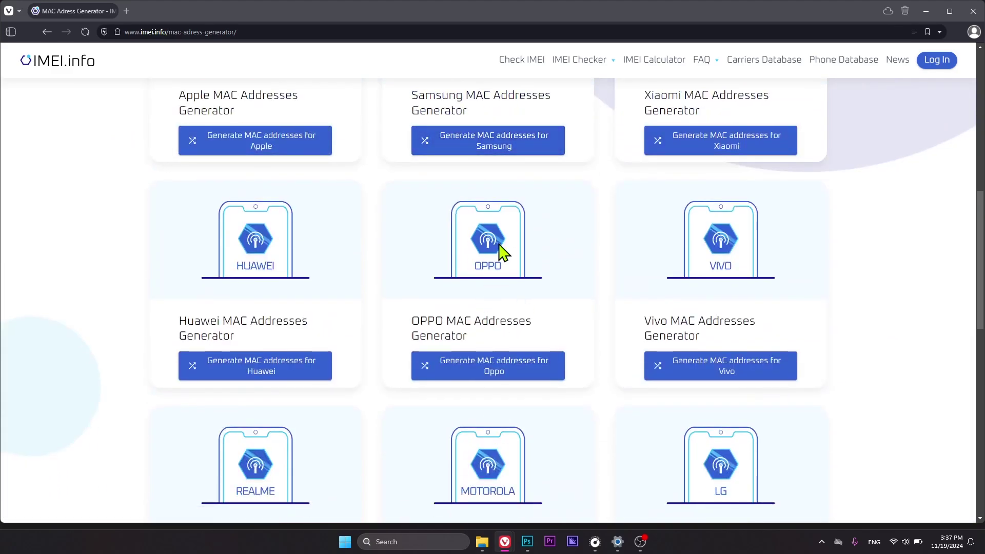
pyautogui.scroll(-10, 502, 251)
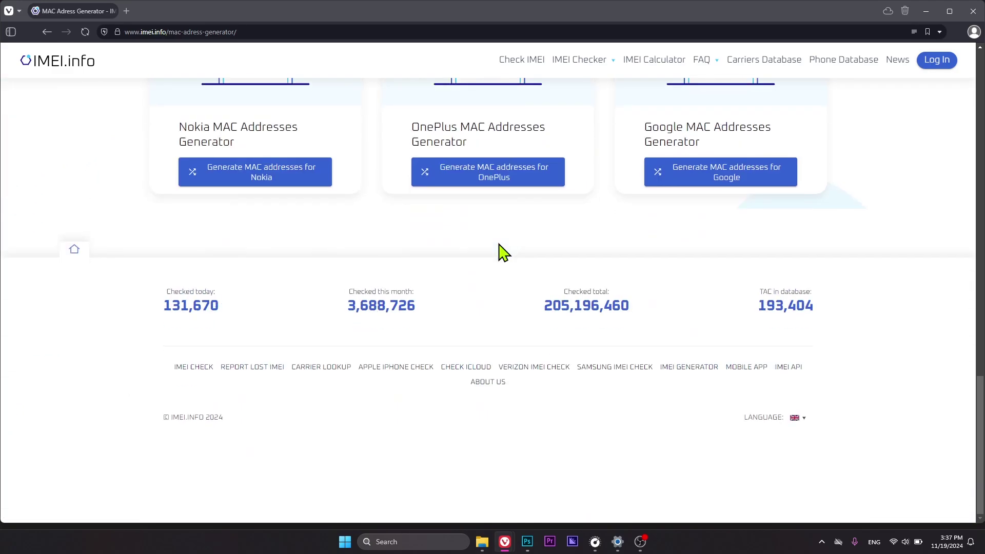
pyautogui.scroll(2, 501, 253)
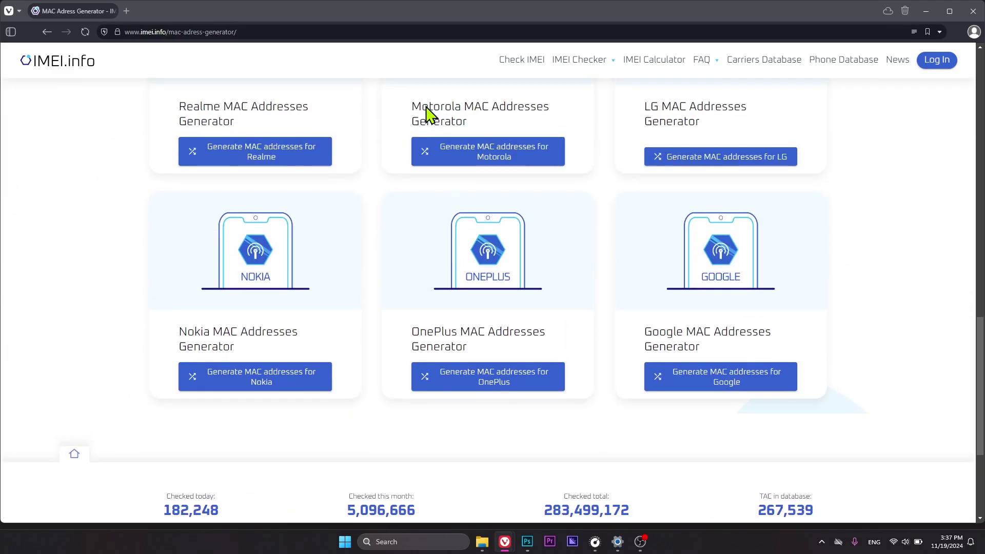
pyautogui.scroll(4, 495, 157)
pyautogui.scroll(3, 496, 155)
pyautogui.scroll(7, 493, 148)
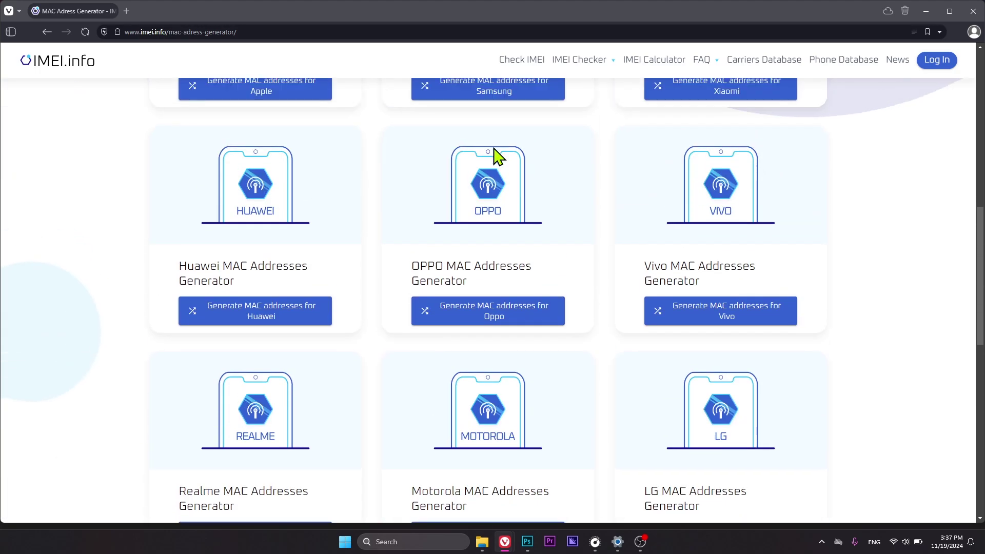
pyautogui.scroll(-3, 494, 154)
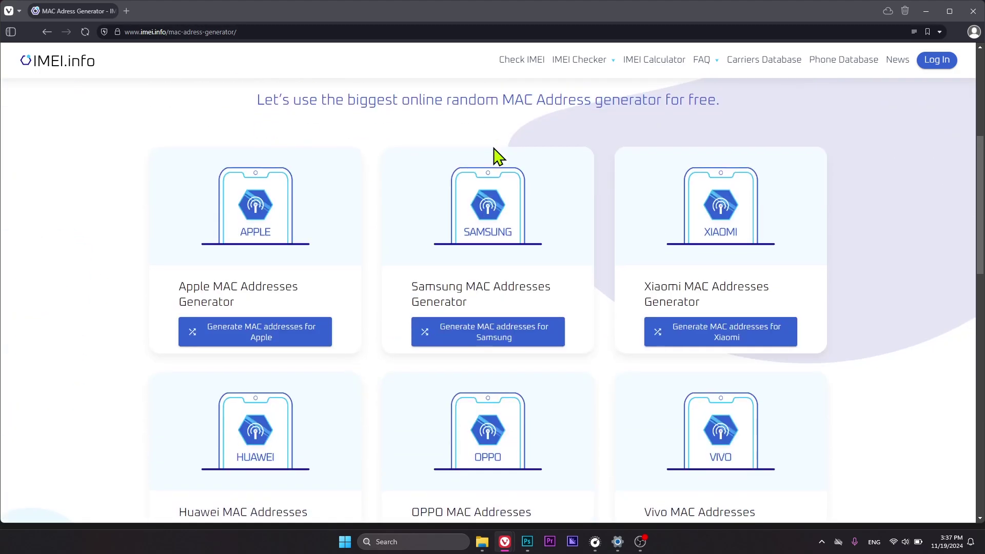
# Generate a random Xiaomi MAC, showing FC:19:99 for Xiaomi Communications Co Ltd, Beijing.
pyautogui.click(690, 344)
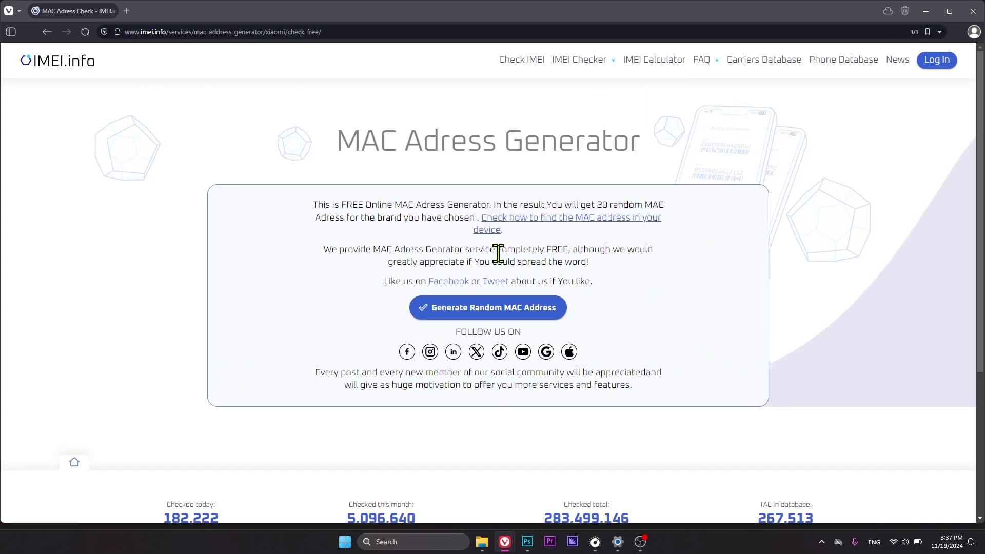
pyautogui.click(486, 310)
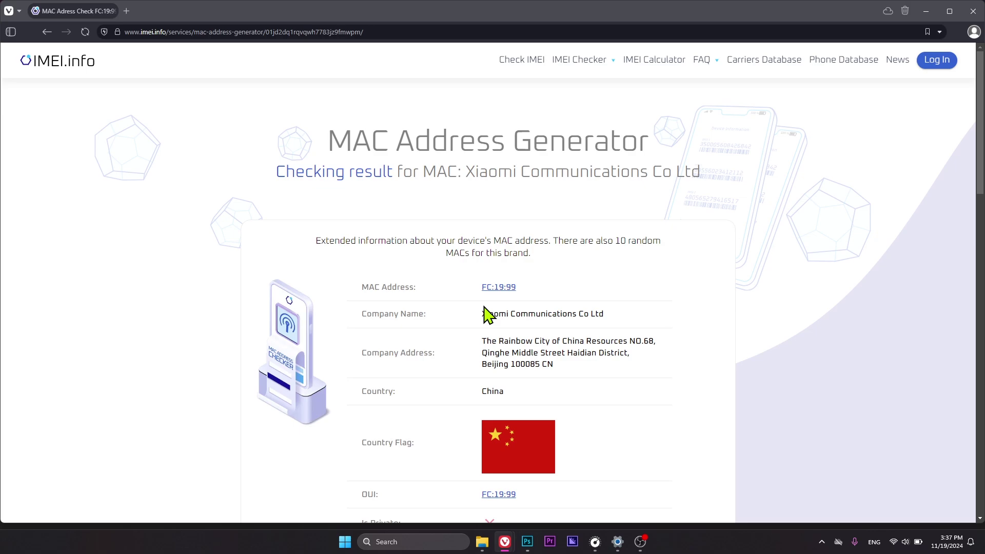
pyautogui.scroll(-3, 486, 314)
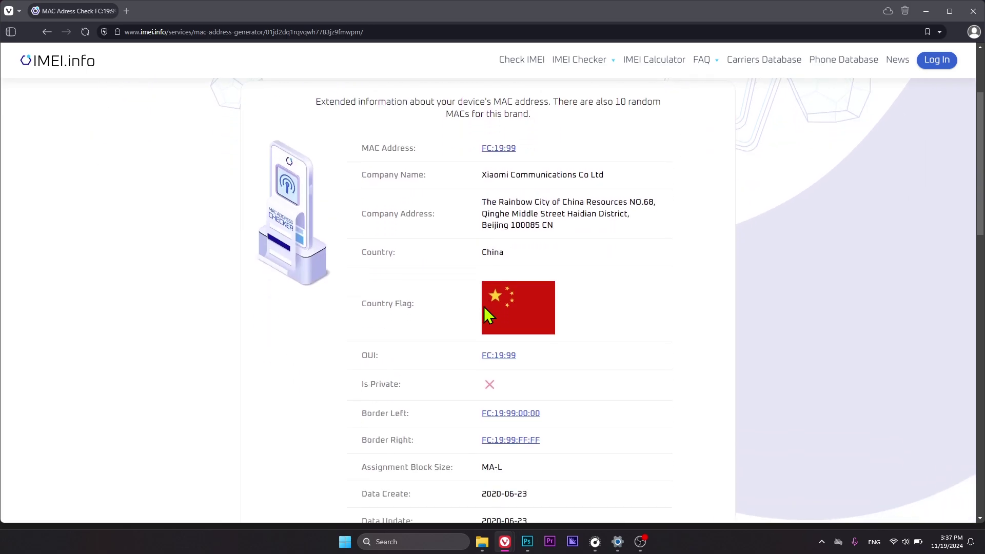